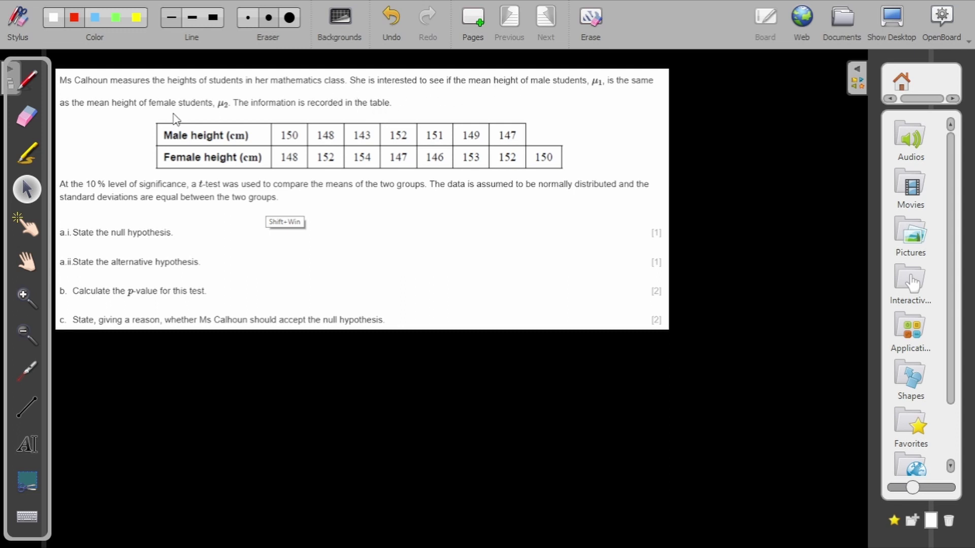
# - With the red pen, circle 'same' and underline the key phrases of the question
pyautogui.click(98, 20)
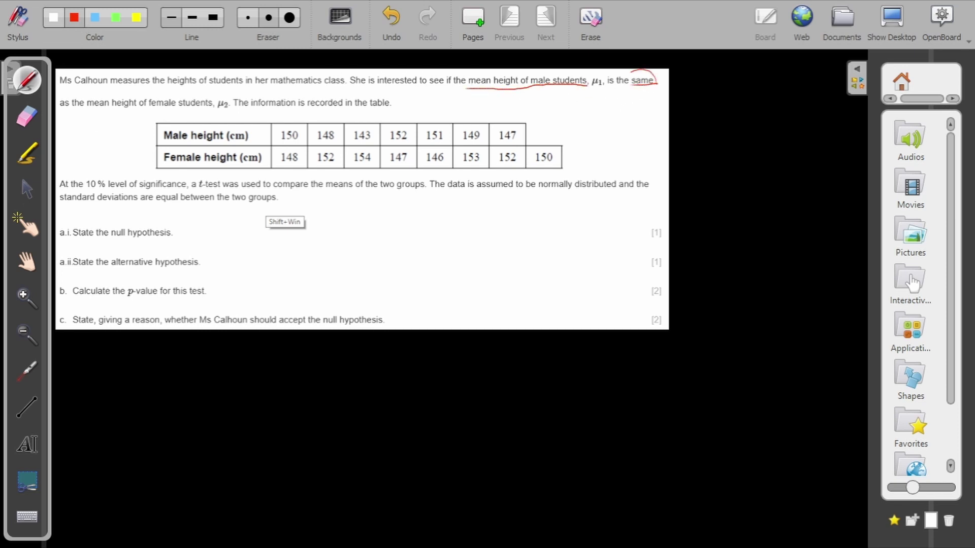
pyautogui.moveTo(632, 72); pyautogui.dragTo(656, 85)
pyautogui.moveTo(74, 112); pyautogui.dragTo(129, 115)
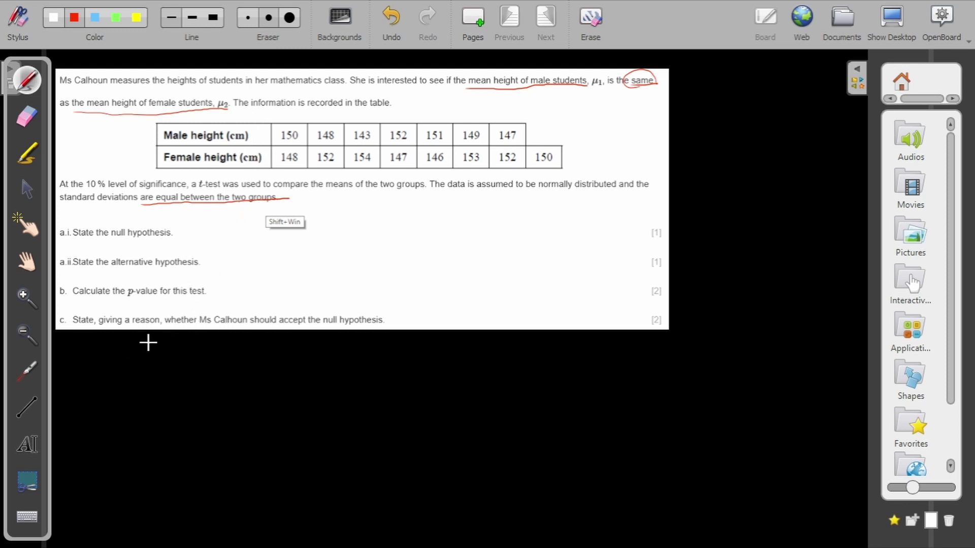
# - Handwrite H₀ μ₁=μ₂ below the question, followed by a divider bar
pyautogui.moveTo(151, 354)
pyautogui.mouseDown()
pyautogui.moveTo(151, 364)
pyautogui.moveTo(164, 358)
pyautogui.mouseUp()
pyautogui.moveTo(224, 357); pyautogui.dragTo(260, 370)
pyautogui.moveTo(297, 340); pyautogui.dragTo(296, 367)
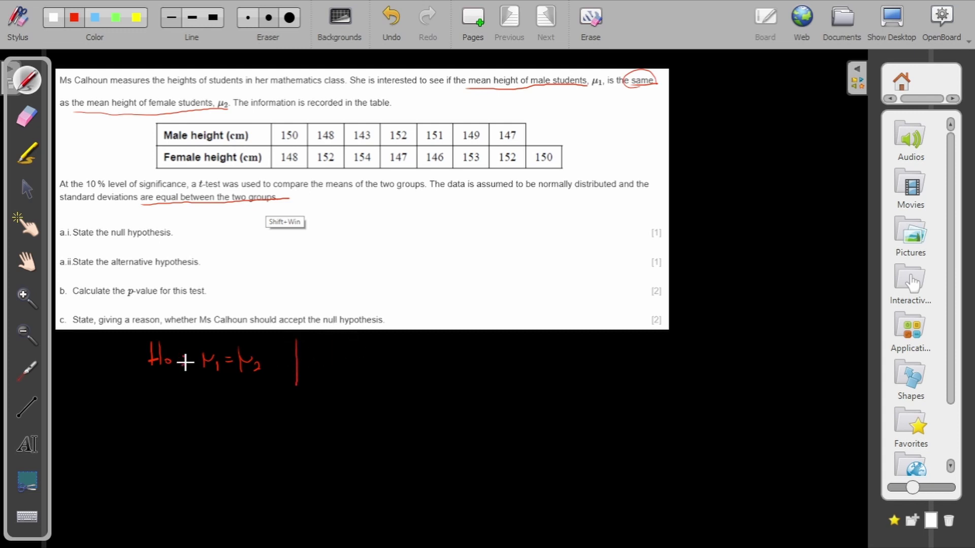
# - Write the alternative form H₀ μ₁−μ₂=0 to the right of the divider
pyautogui.moveTo(343, 354)
pyautogui.mouseDown()
pyautogui.moveTo(343, 369)
pyautogui.moveTo(353, 361)
pyautogui.mouseUp()
pyautogui.moveTo(354, 354); pyautogui.dragTo(355, 369)
pyautogui.moveTo(362, 363)
pyautogui.mouseDown()
pyautogui.moveTo(391, 355)
pyautogui.moveTo(409, 371)
pyautogui.mouseUp()
pyautogui.moveTo(415, 362)
pyautogui.mouseDown()
pyautogui.moveTo(429, 373)
pyautogui.moveTo(463, 360)
pyautogui.mouseUp()
pyautogui.moveTo(454, 367); pyautogui.dragTo(465, 366)
pyautogui.moveTo(475, 357); pyautogui.dragTo(474, 357)
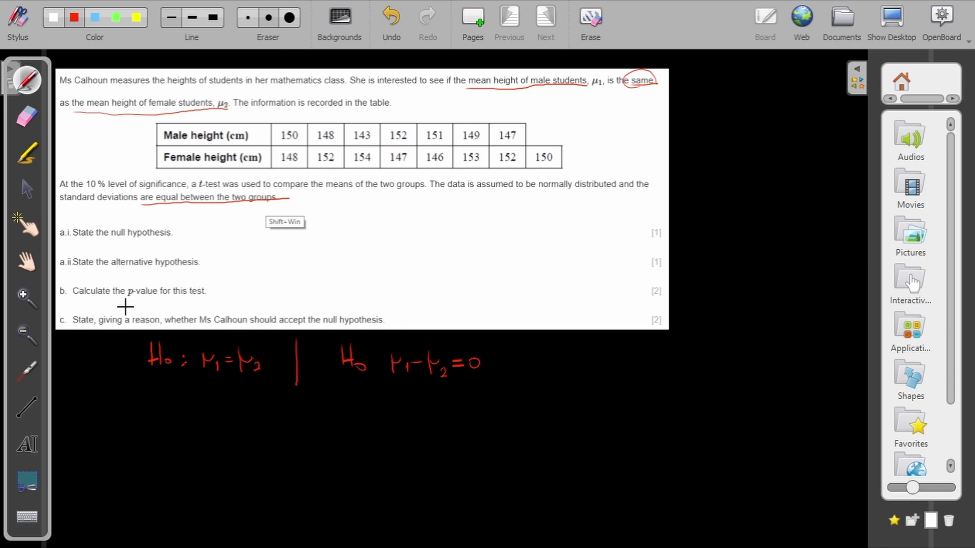
# - Label the null hypothesis line 'a i)' and start 'ii)' on the line beneath
pyautogui.moveTo(104, 359); pyautogui.dragTo(114, 370)
pyautogui.click(111, 356)
pyautogui.moveTo(120, 354)
pyautogui.mouseDown()
pyautogui.moveTo(109, 400)
pyautogui.moveTo(127, 425)
pyautogui.mouseUp()
pyautogui.click(110, 399)
pyautogui.click(116, 399)
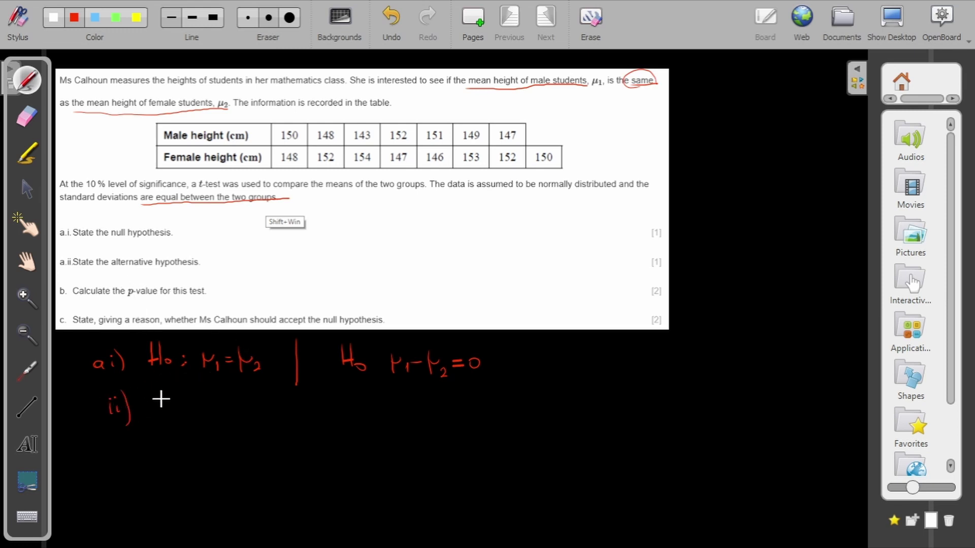
# - Write H₁ : μ₁≠μ₂ | H₁ : μ₁−μ₂≠0 on line ii), then switch to the TI-84 emulator
pyautogui.moveTo(154, 397); pyautogui.dragTo(155, 413)
pyautogui.moveTo(154, 407); pyautogui.dragTo(166, 413)
pyautogui.moveTo(175, 410)
pyautogui.mouseDown()
pyautogui.moveTo(207, 395)
pyautogui.moveTo(209, 417)
pyautogui.mouseUp()
pyautogui.moveTo(208, 409)
pyautogui.mouseDown()
pyautogui.moveTo(220, 400)
pyautogui.moveTo(223, 417)
pyautogui.mouseUp()
pyautogui.moveTo(230, 404); pyautogui.dragTo(237, 409)
pyautogui.moveTo(236, 397)
pyautogui.mouseDown()
pyautogui.moveTo(232, 418)
pyautogui.moveTo(247, 417)
pyautogui.mouseUp()
pyautogui.moveTo(247, 410); pyautogui.dragTo(301, 427)
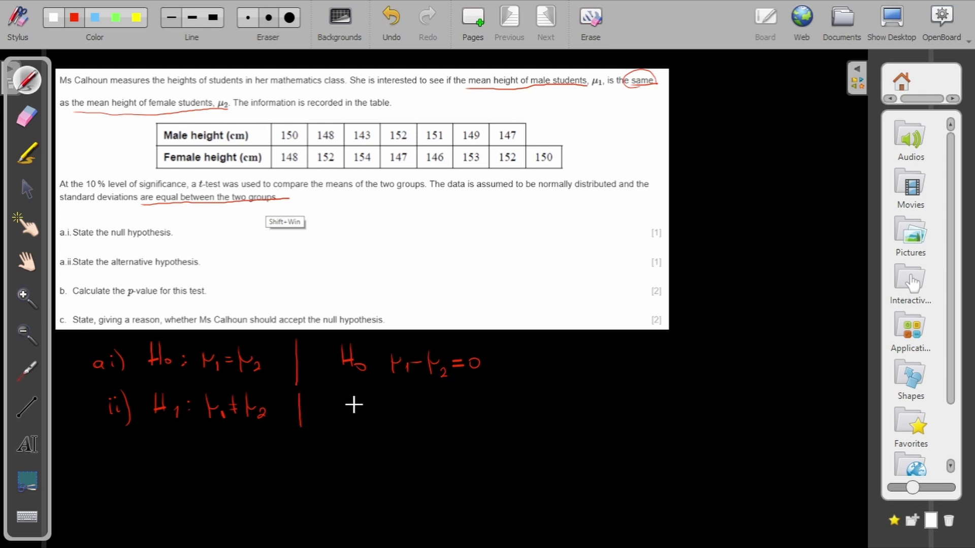
pyautogui.moveTo(348, 397)
pyautogui.mouseDown()
pyautogui.moveTo(379, 415)
pyautogui.moveTo(407, 405)
pyautogui.moveTo(414, 417)
pyautogui.moveTo(449, 406)
pyautogui.moveTo(442, 395)
pyautogui.moveTo(460, 417)
pyautogui.moveTo(478, 404)
pyautogui.moveTo(471, 390)
pyautogui.moveTo(488, 398)
pyautogui.mouseUp()
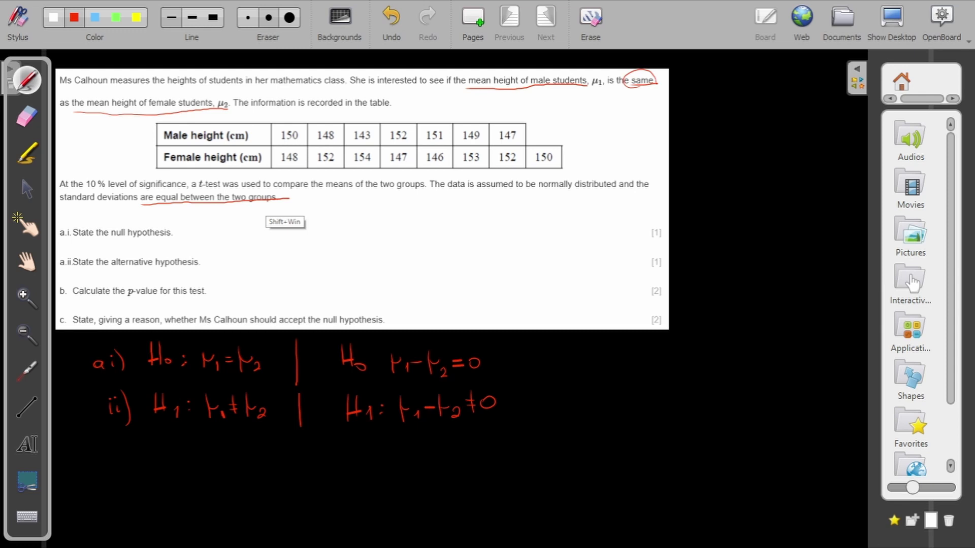
pyautogui.hotkey('alt', 'Tab')
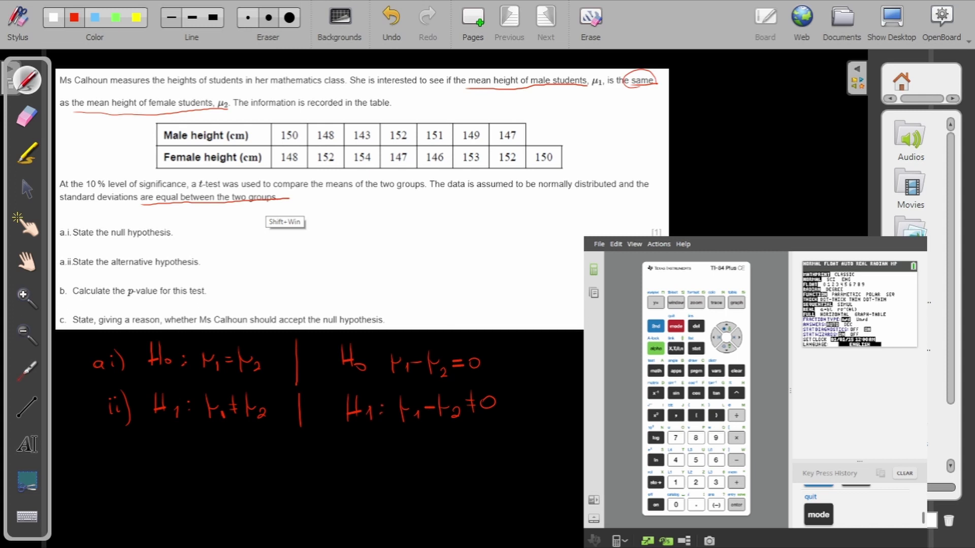
# - Move the calculator window onto the board and check the height data in L1 and L2
pyautogui.moveTo(762, 244); pyautogui.dragTo(695, 188)
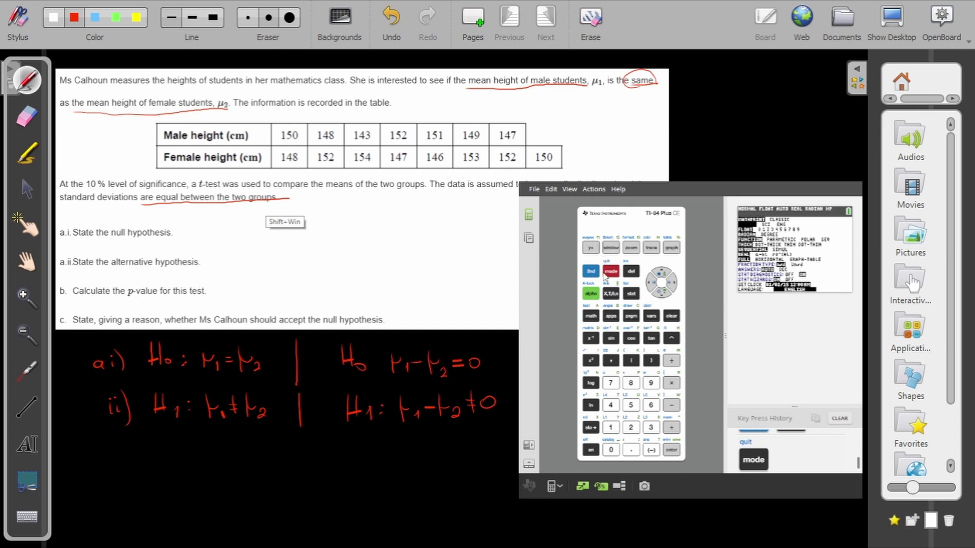
pyautogui.click(632, 293)
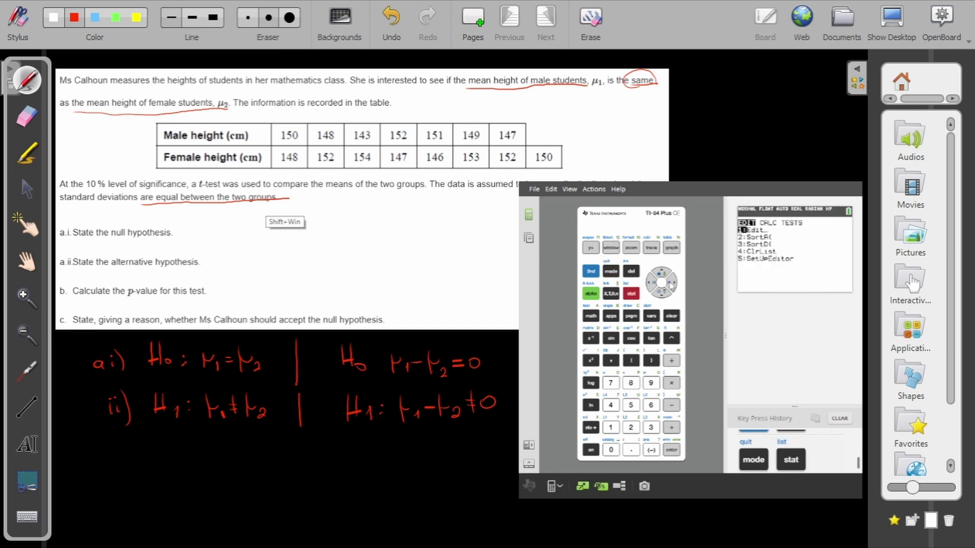
pyautogui.click(671, 449)
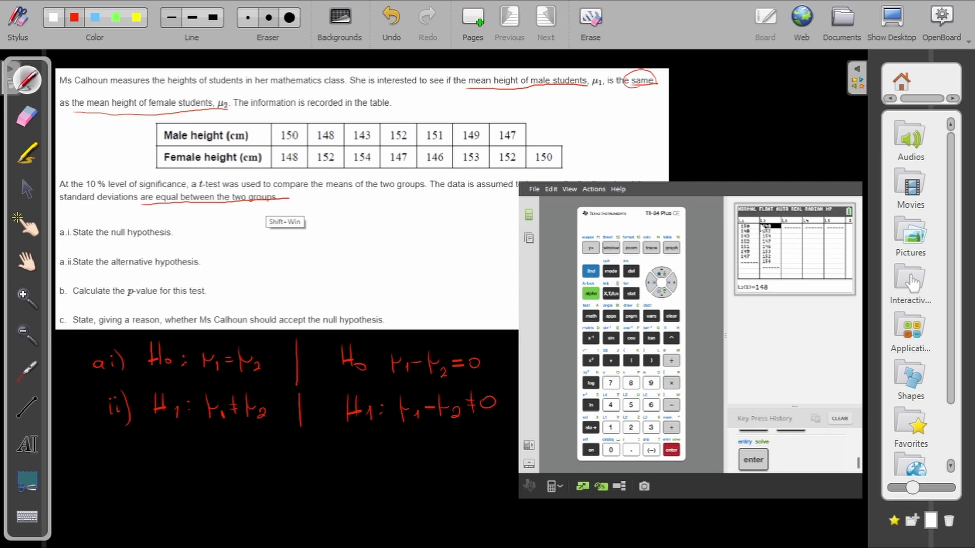
# - Open 4:2-SampTTest from the STAT TESTS menu
pyautogui.click(632, 293)
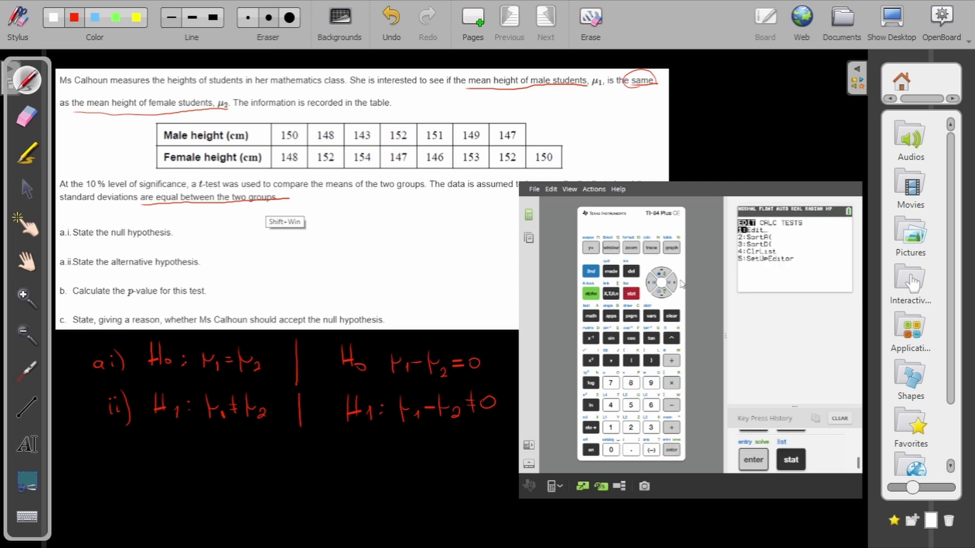
pyautogui.click(673, 283)
pyautogui.click(674, 283)
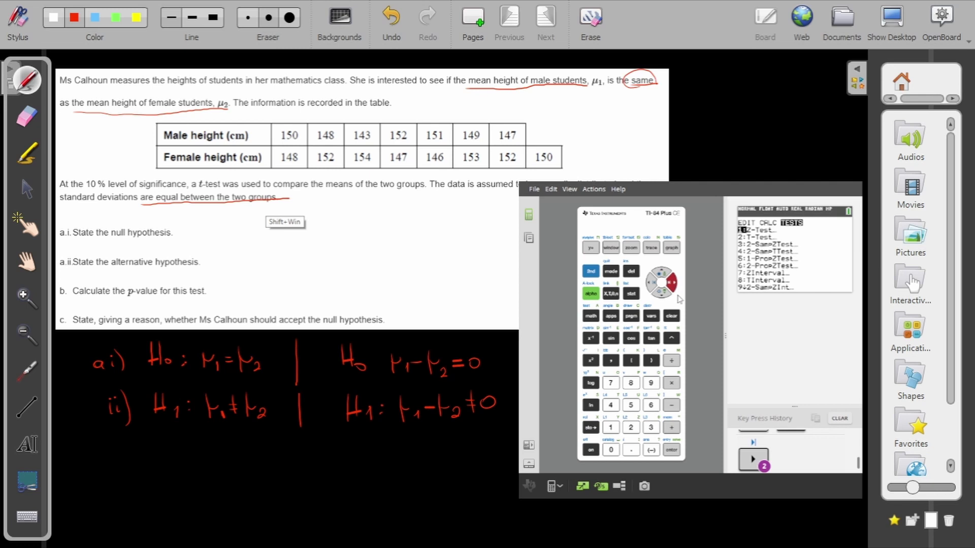
pyautogui.click(665, 293)
pyautogui.click(665, 292)
pyautogui.click(665, 292)
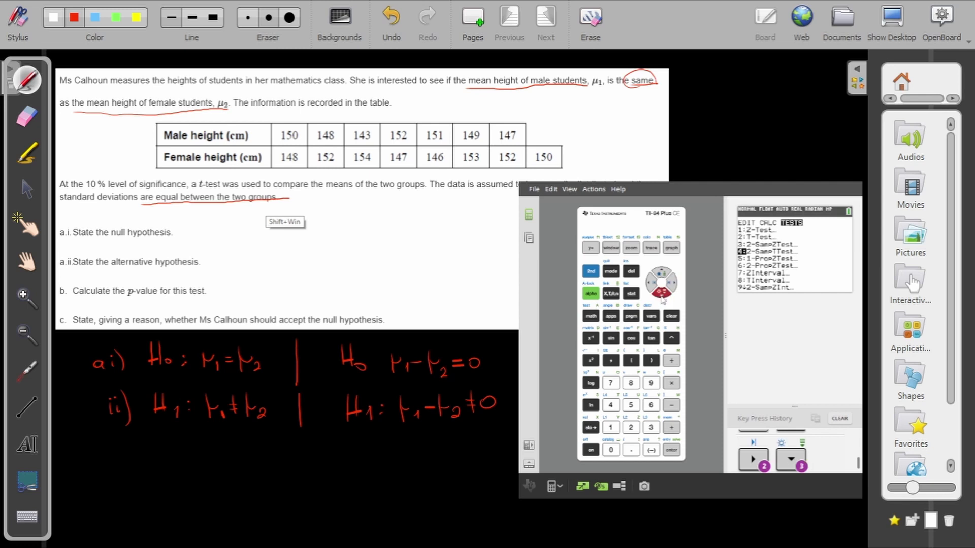
pyautogui.click(665, 293)
pyautogui.click(661, 272)
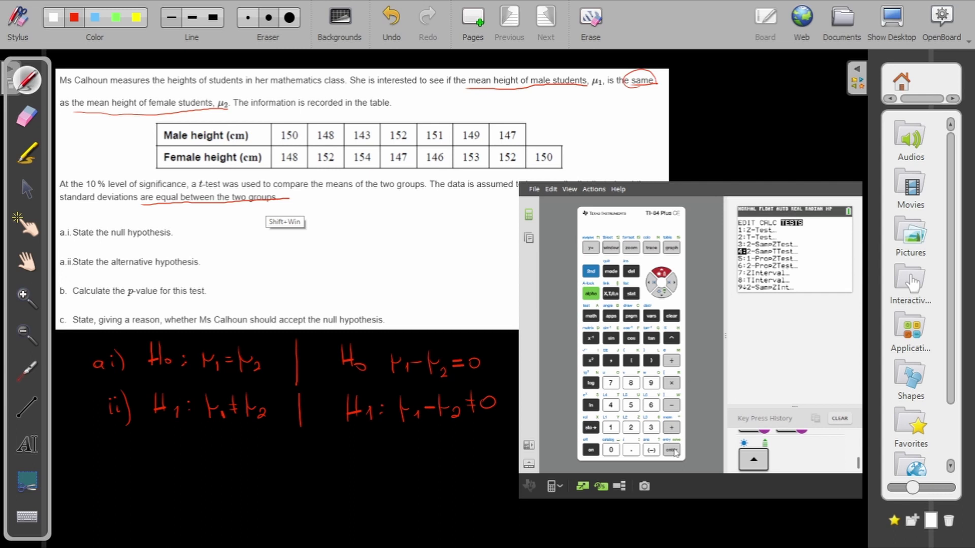
pyautogui.click(671, 450)
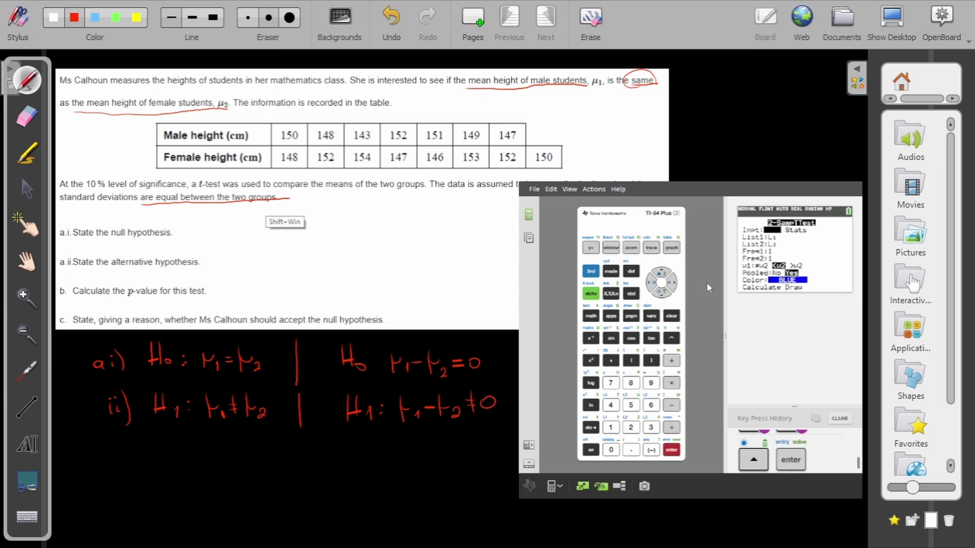
# - Run a pooled 2-SampTTest with μ1≠μ2, giving t=−1.089448539, p=0.2957397451, df=13
pyautogui.click(663, 293)
pyautogui.click(665, 294)
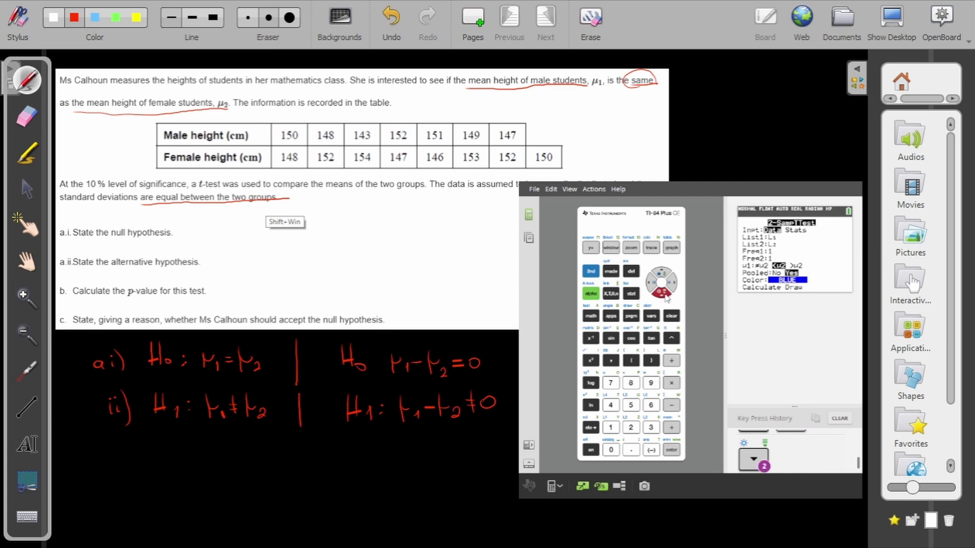
pyautogui.click(662, 294)
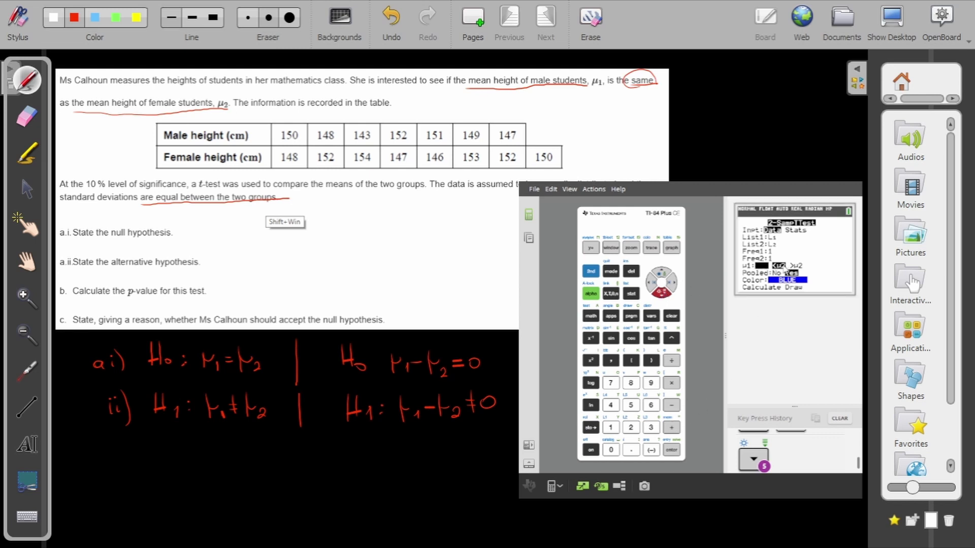
pyautogui.click(671, 449)
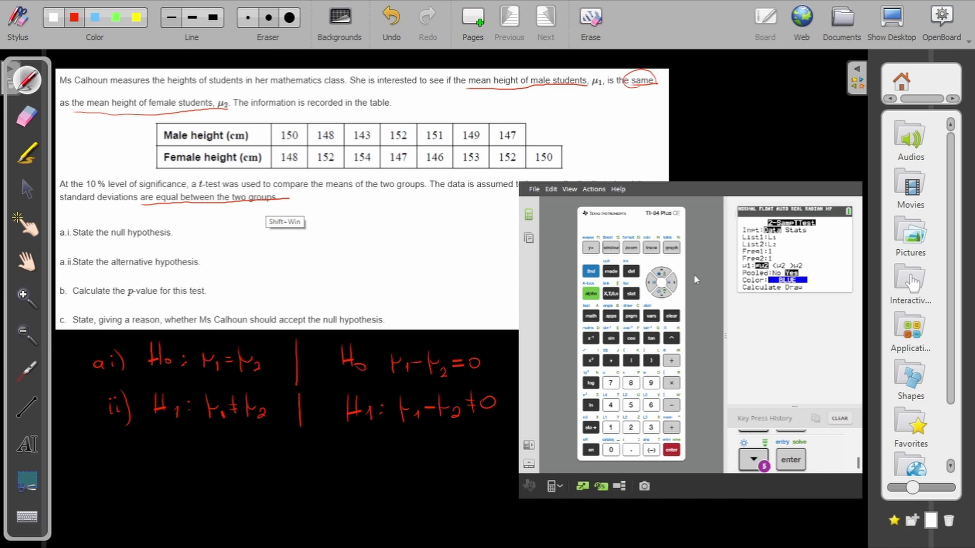
pyautogui.press('Down')
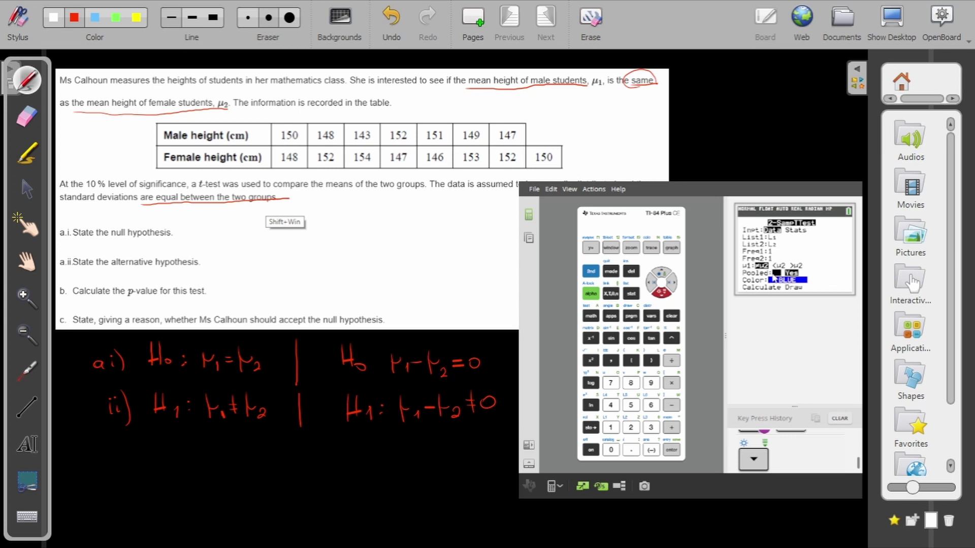
pyautogui.click(665, 294)
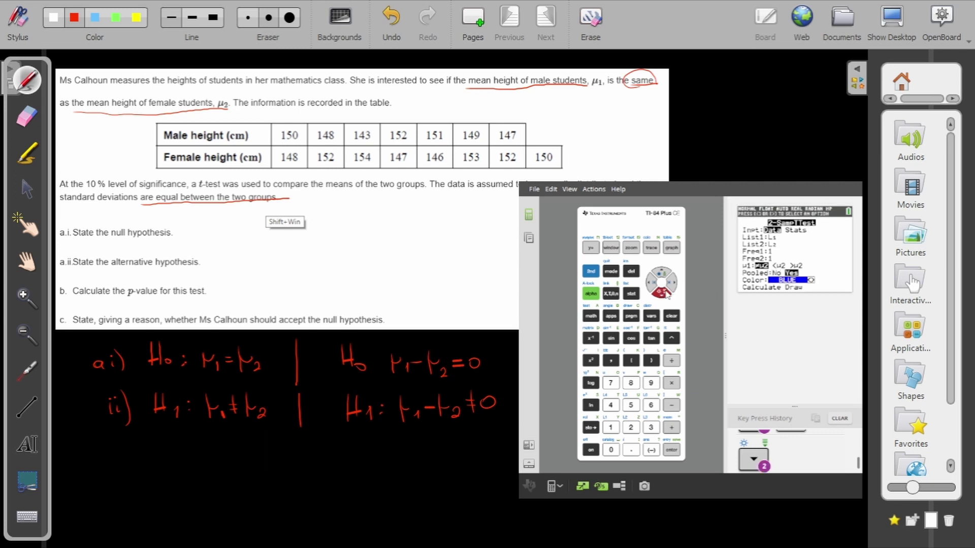
pyautogui.click(661, 295)
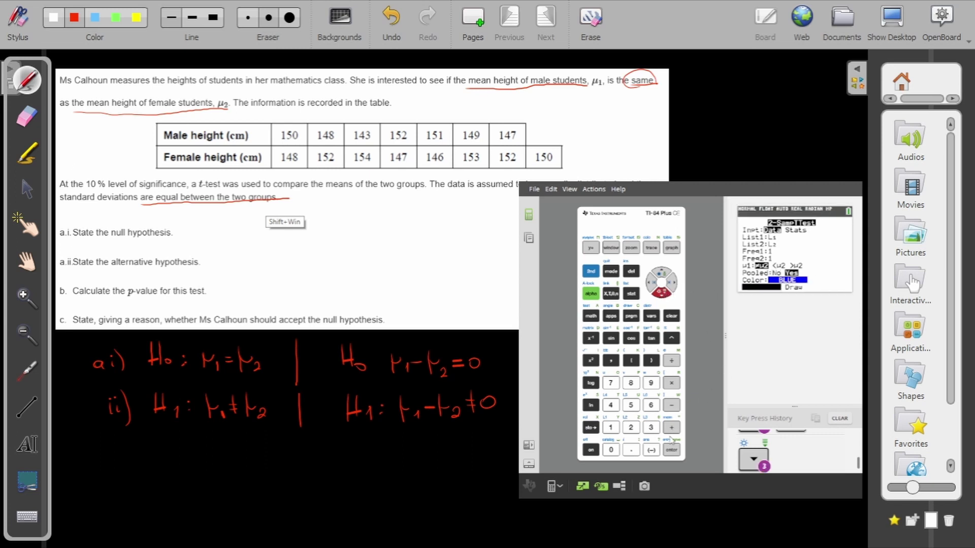
pyautogui.click(671, 449)
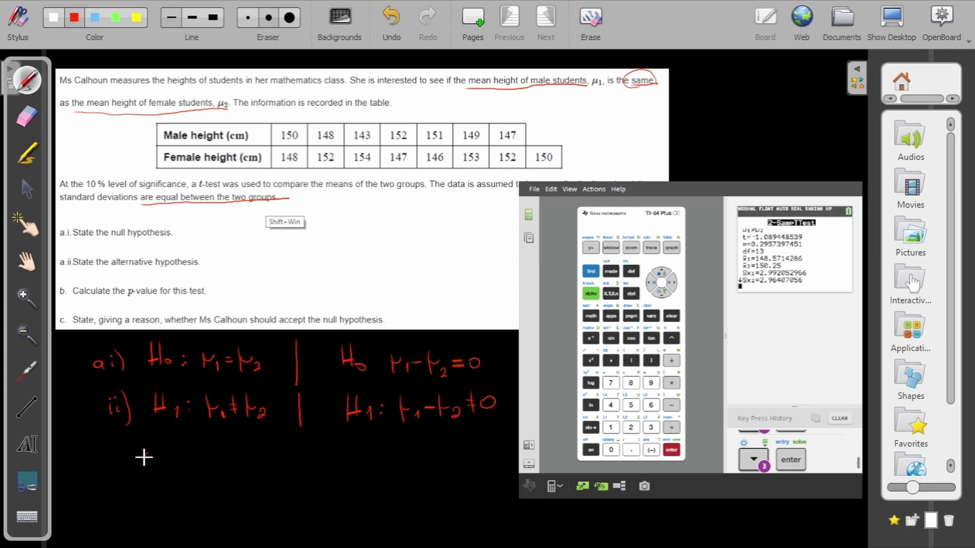
# - Write p = 0.2957 ≃ 0.296 in red under part ii and close the calculator
pyautogui.moveTo(144, 454); pyautogui.dragTo(170, 463)
pyautogui.click(195, 459)
pyautogui.moveTo(199, 453); pyautogui.dragTo(209, 462)
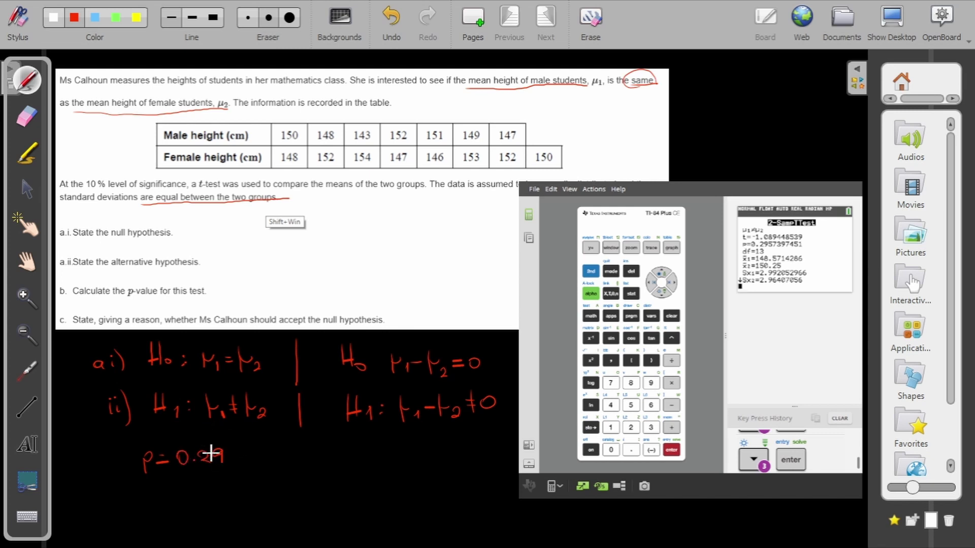
pyautogui.moveTo(224, 456)
pyautogui.mouseDown()
pyautogui.moveTo(284, 450)
pyautogui.moveTo(284, 459)
pyautogui.moveTo(307, 447)
pyautogui.mouseUp()
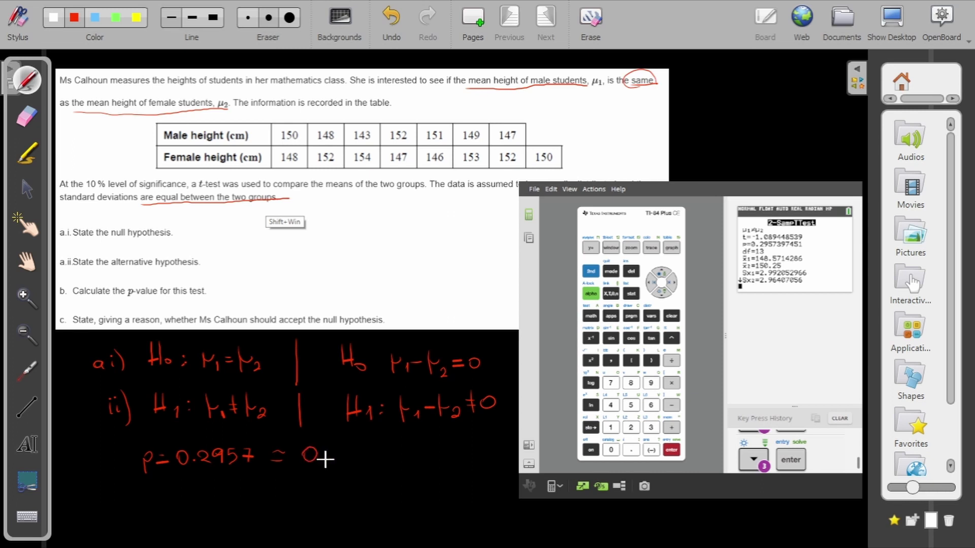
pyautogui.click(327, 455)
pyautogui.moveTo(358, 449)
pyautogui.mouseDown()
pyautogui.moveTo(356, 461)
pyautogui.moveTo(369, 455)
pyautogui.mouseUp()
pyautogui.hotkey('alt', 'Tab')
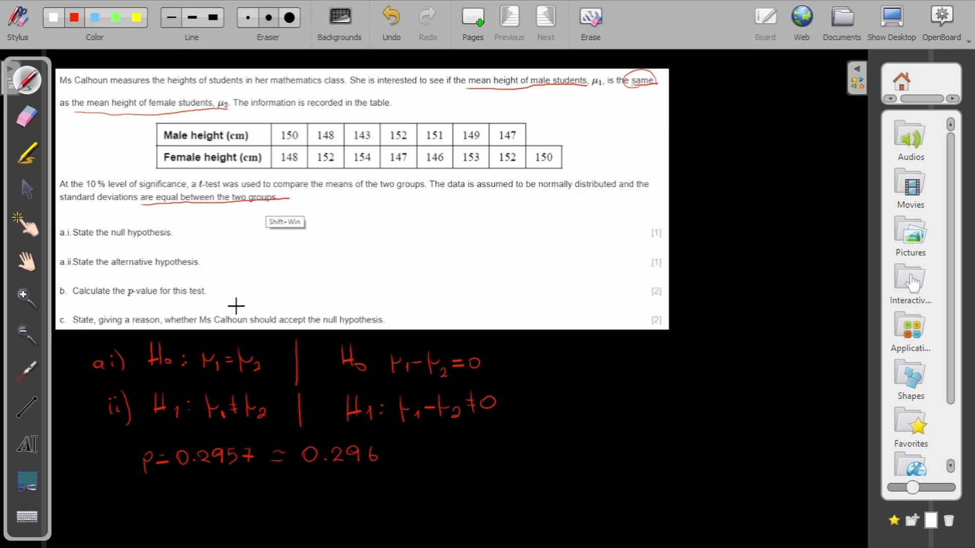
# - Write 'c) p = 0.296 > 0.1' on the next line
pyautogui.moveTo(109, 503); pyautogui.dragTo(121, 512)
pyautogui.moveTo(186, 497); pyautogui.dragTo(213, 500)
pyautogui.moveTo(205, 507)
pyautogui.mouseDown()
pyautogui.moveTo(266, 509)
pyautogui.moveTo(278, 492)
pyautogui.moveTo(272, 503)
pyautogui.moveTo(295, 505)
pyautogui.mouseUp()
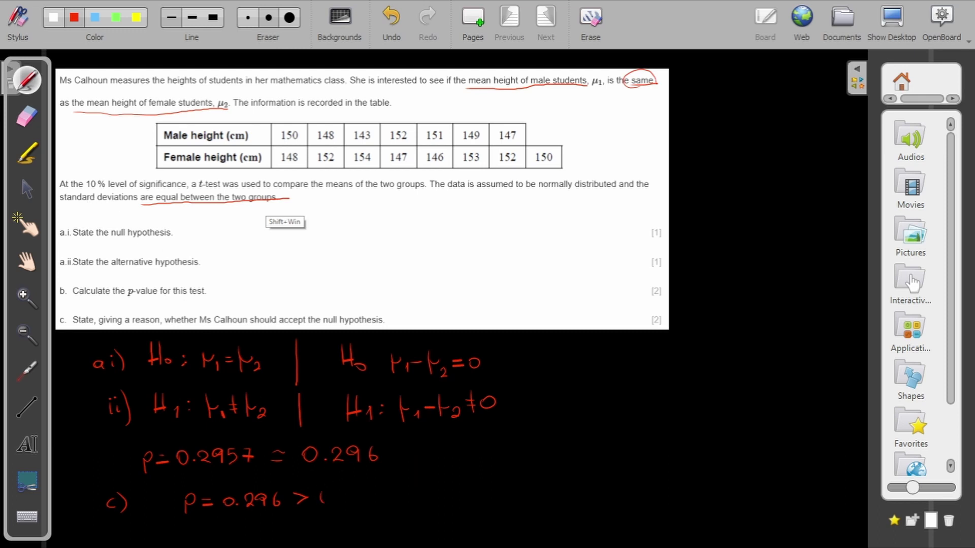
pyautogui.moveTo(325, 490); pyautogui.dragTo(338, 501)
pyautogui.moveTo(346, 494); pyautogui.dragTo(349, 503)
# - Add the conclusion 'I cannot reject my Null hypothesis' after 0.1
pyautogui.moveTo(400, 485)
pyautogui.mouseDown()
pyautogui.moveTo(401, 501)
pyautogui.moveTo(501, 489)
pyautogui.mouseUp()
pyautogui.moveTo(496, 484)
pyautogui.mouseDown()
pyautogui.moveTo(497, 495)
pyautogui.moveTo(589, 493)
pyautogui.mouseUp()
pyautogui.moveTo(584, 484)
pyautogui.mouseDown()
pyautogui.moveTo(648, 485)
pyautogui.moveTo(642, 499)
pyautogui.moveTo(708, 492)
pyautogui.mouseUp()
pyautogui.moveTo(716, 476)
pyautogui.mouseDown()
pyautogui.moveTo(715, 492)
pyautogui.moveTo(757, 500)
pyautogui.moveTo(779, 483)
pyautogui.moveTo(831, 471)
pyautogui.moveTo(841, 491)
pyautogui.mouseUp()
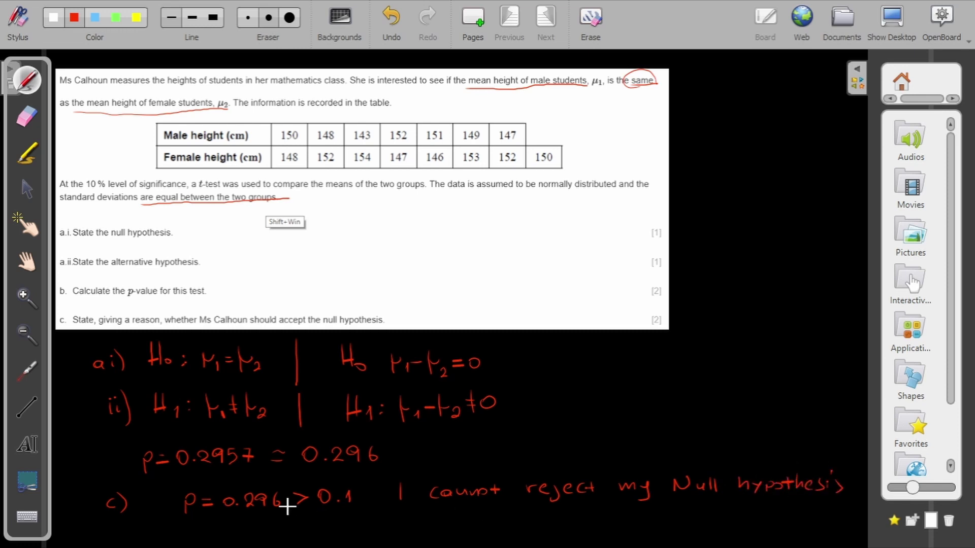